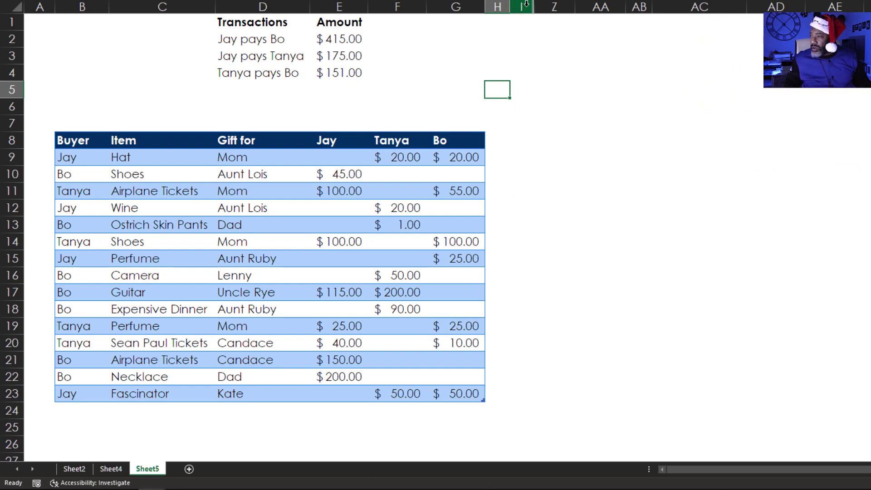
Step: Unhide the hidden columns J through P within the selected I:Z range
{"action": "left_click_drag", "start_coordinate": [522, 7], "coordinate": [550, 7]}
{"action": "right_click", "coordinate": [551, 9]}
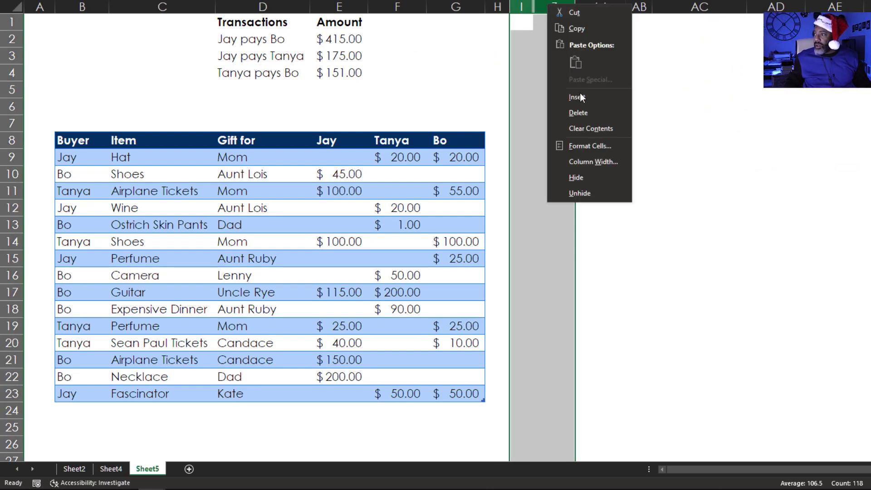
{"action": "left_click", "coordinate": [579, 193]}
{"action": "left_click", "coordinate": [497, 56]}
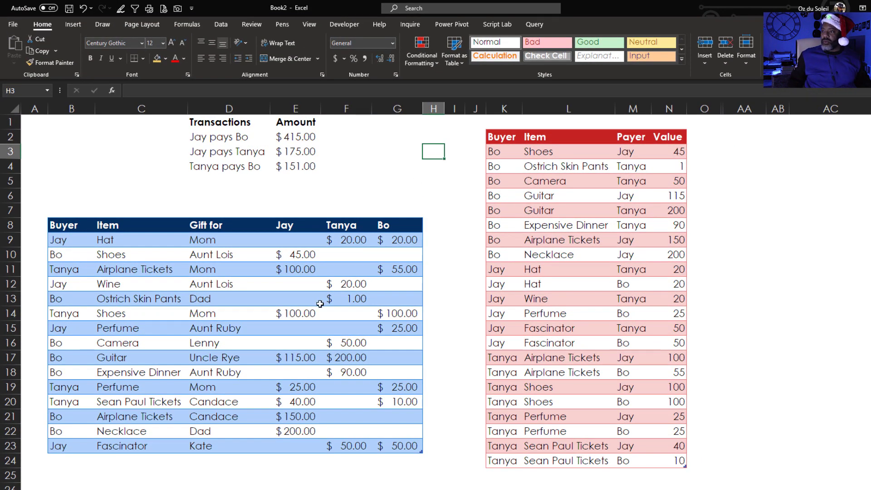
Step: Load the gift table into Power Query as query 'Gifts (2)' using From Table/Range
{"action": "left_click", "coordinate": [319, 304]}
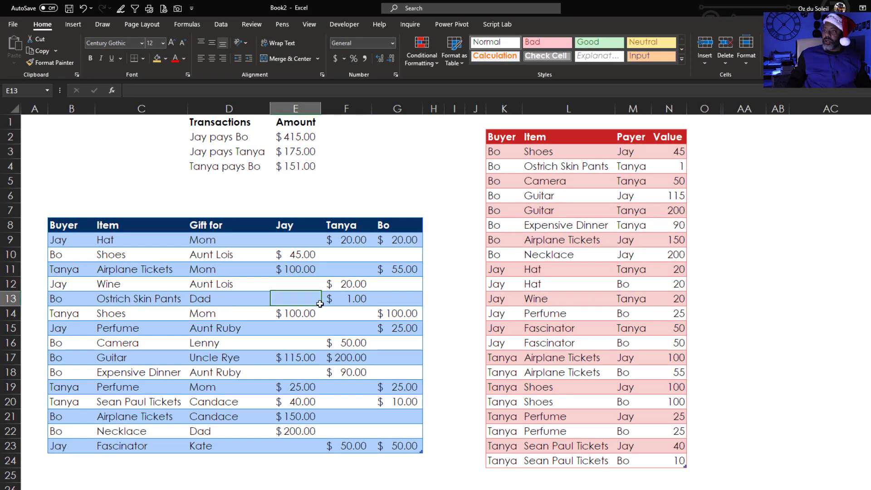
{"action": "left_click", "coordinate": [221, 27]}
{"action": "left_click", "coordinate": [88, 58]}
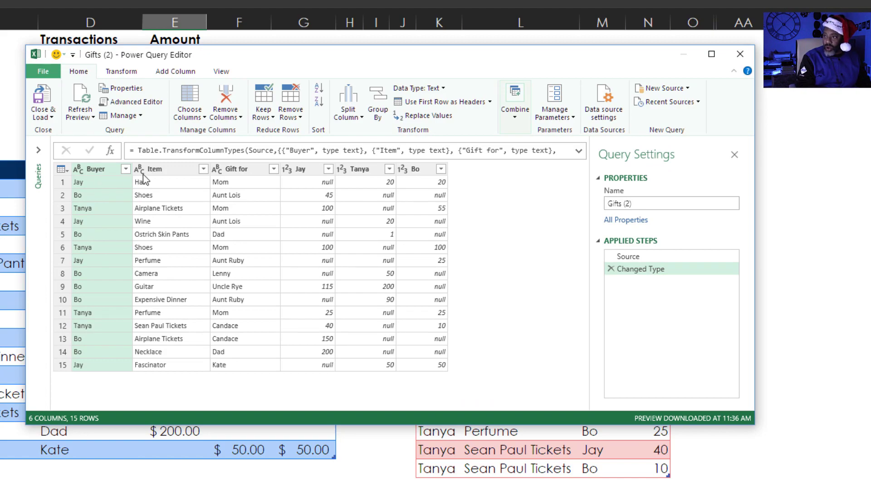
Step: Unpivot the Jay, Tanya and Bo columns into 22 Attribute/Value rows, then close the editor
{"action": "left_click", "coordinate": [248, 169], "text": "shift"}
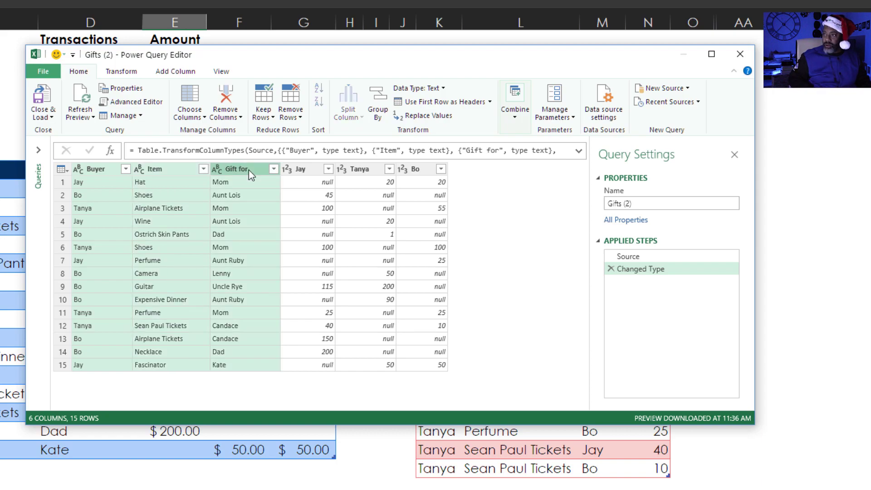
{"action": "right_click", "coordinate": [249, 170]}
{"action": "left_click", "coordinate": [289, 368]}
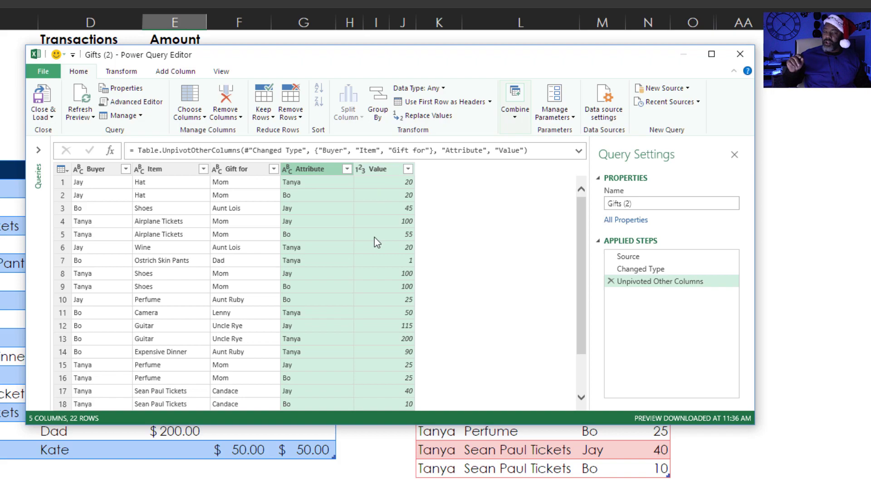
{"action": "left_click", "coordinate": [739, 54]}
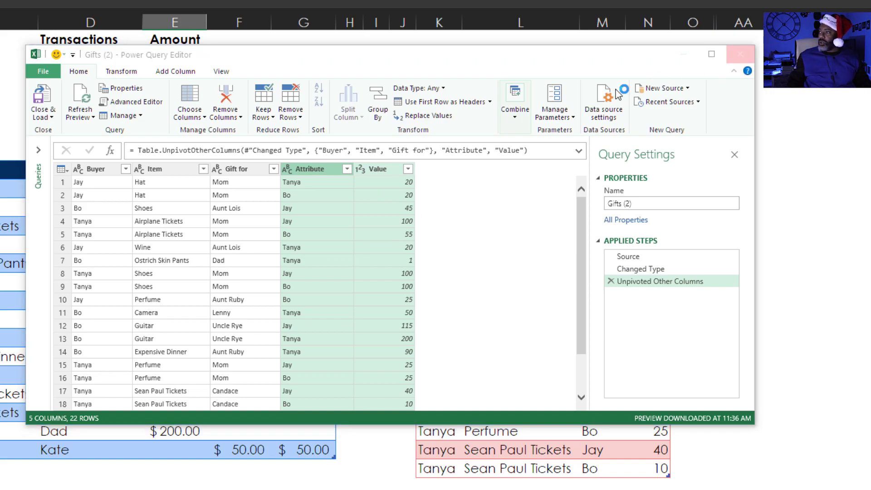
Step: Discard the query changes and unhide columns O:AA showing the pays pairs 510, 265, 341 and 95, 90, 190
{"action": "left_click", "coordinate": [455, 245]}
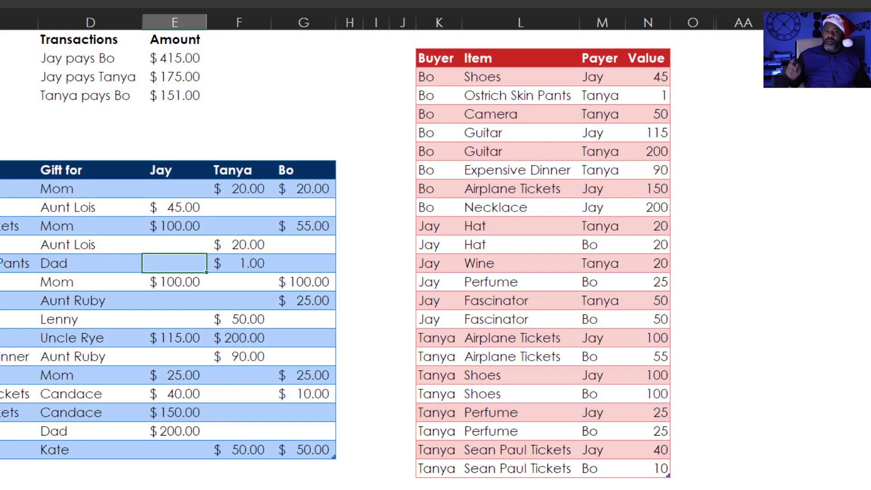
{"action": "scroll", "coordinate": [435, 254], "scroll_direction": "right", "scroll_amount": 2}
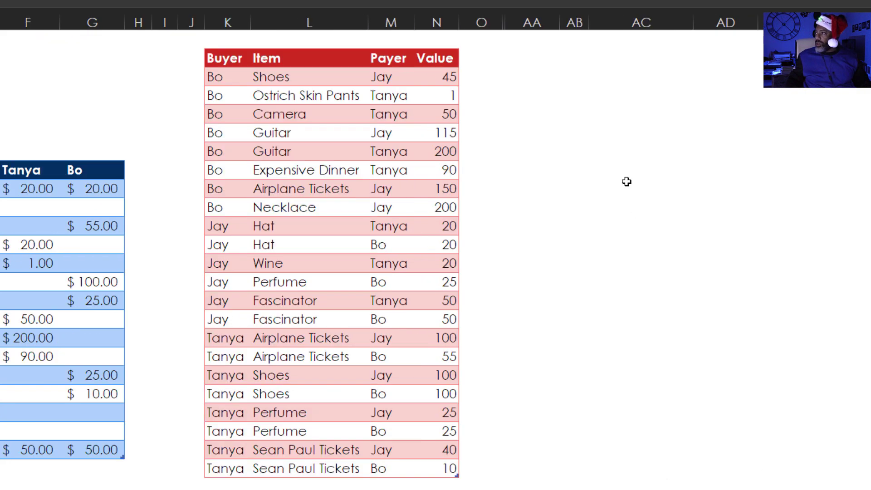
{"action": "left_click", "coordinate": [497, 21]}
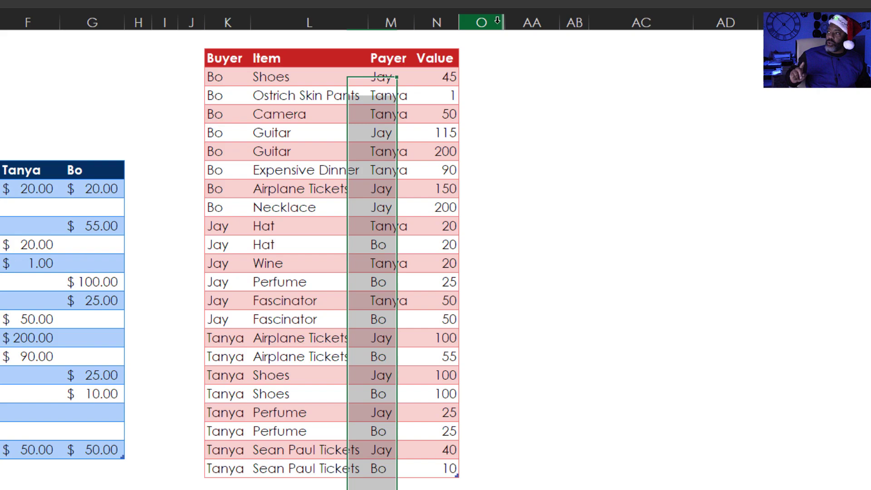
{"action": "left_click_drag", "start_coordinate": [497, 20], "coordinate": [526, 21]}
{"action": "right_click", "coordinate": [522, 23]}
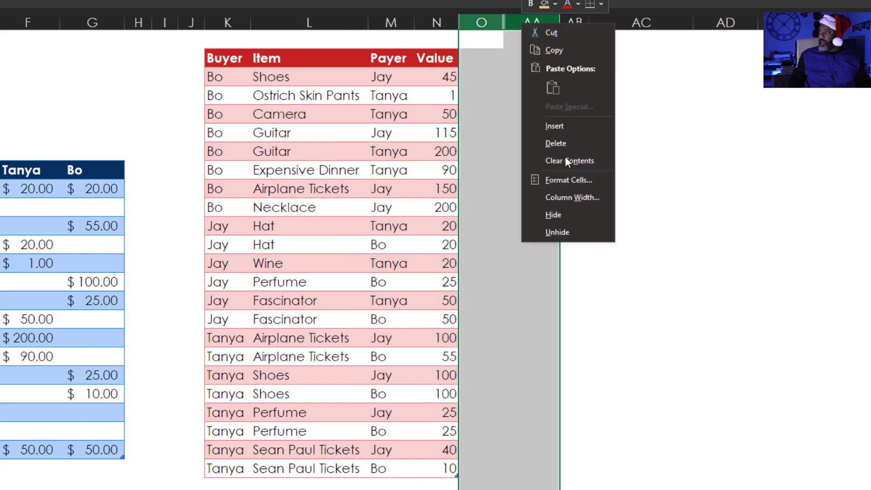
{"action": "left_click", "coordinate": [558, 231]}
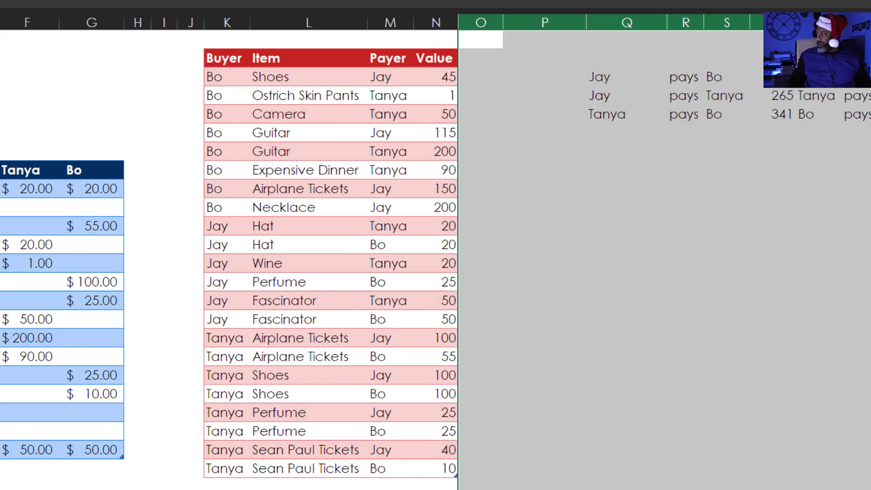
{"action": "scroll", "coordinate": [538, 298], "scroll_direction": "right", "scroll_amount": 3}
{"action": "left_click", "coordinate": [537, 298]}
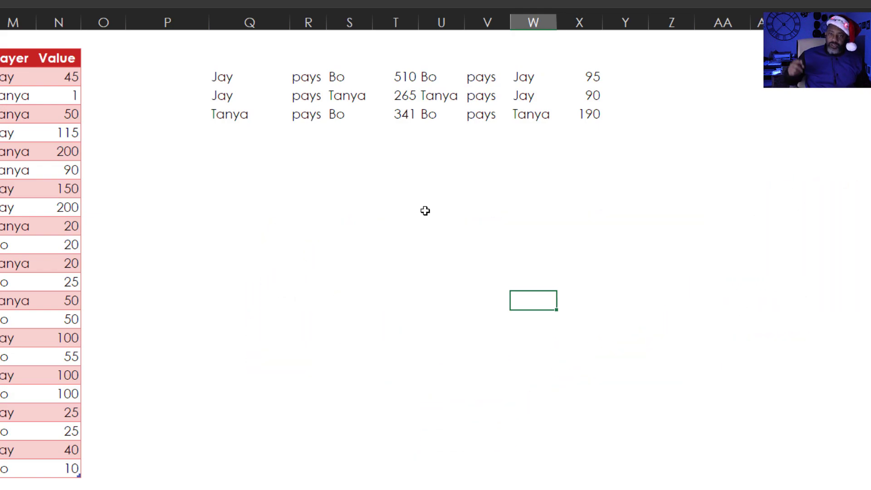
Step: Clear the hard-coded amounts in T3:T5 and X3:X5
{"action": "left_click_drag", "start_coordinate": [388, 75], "coordinate": [395, 132]}
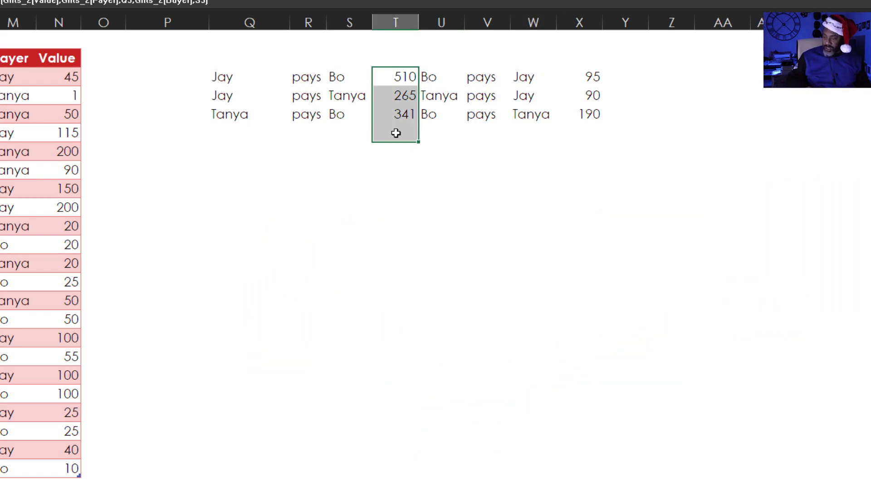
{"action": "key", "text": "Delete"}
{"action": "left_click_drag", "start_coordinate": [585, 77], "coordinate": [585, 116]}
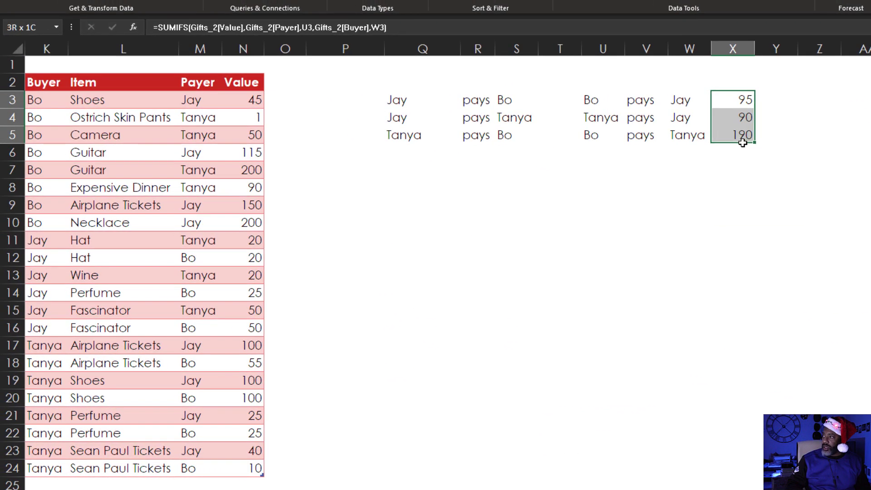
{"action": "key", "text": "Delete"}
Step: Start a SUMIFS in T3 summing Gifts_2[Value] with Gifts_2[Payer] as the first criteria range
{"action": "left_click", "coordinate": [558, 95]}
{"action": "type", "text": "=sumi"}
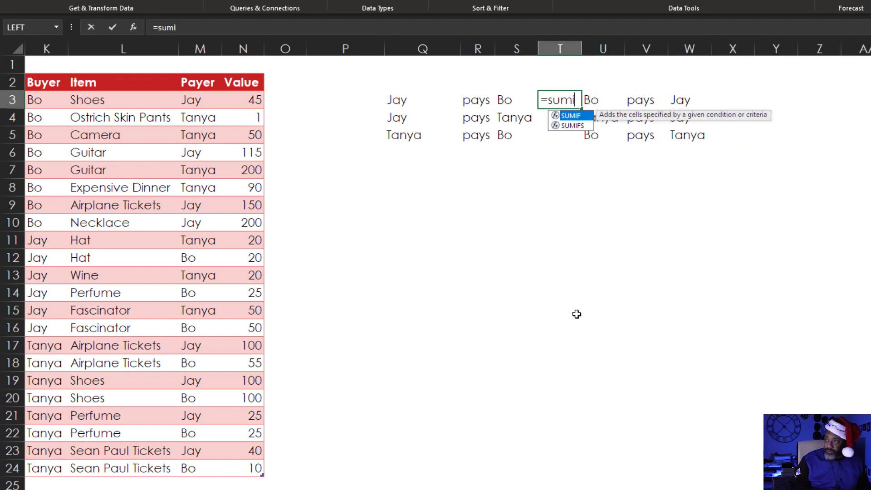
{"action": "double_click", "coordinate": [565, 127]}
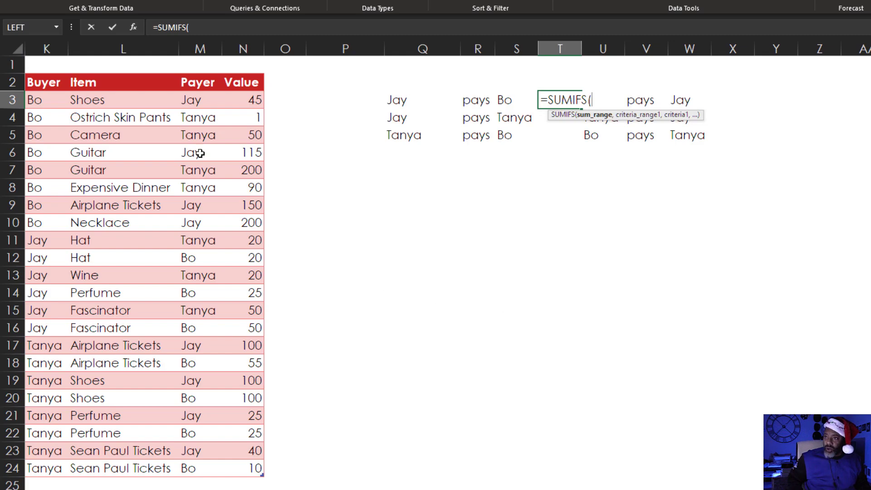
{"action": "left_click_drag", "start_coordinate": [253, 97], "coordinate": [231, 468]}
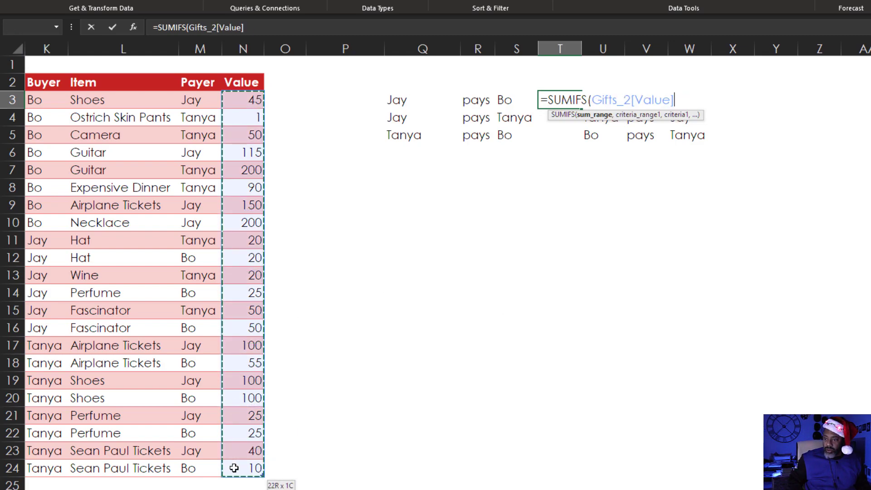
{"action": "type", "text": ","}
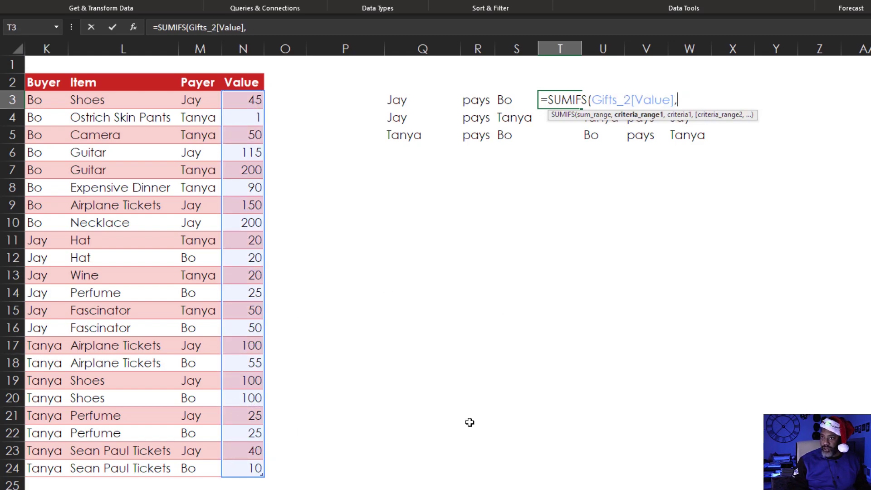
{"action": "left_click_drag", "start_coordinate": [200, 101], "coordinate": [204, 469]}
{"action": "type", "text": ","}
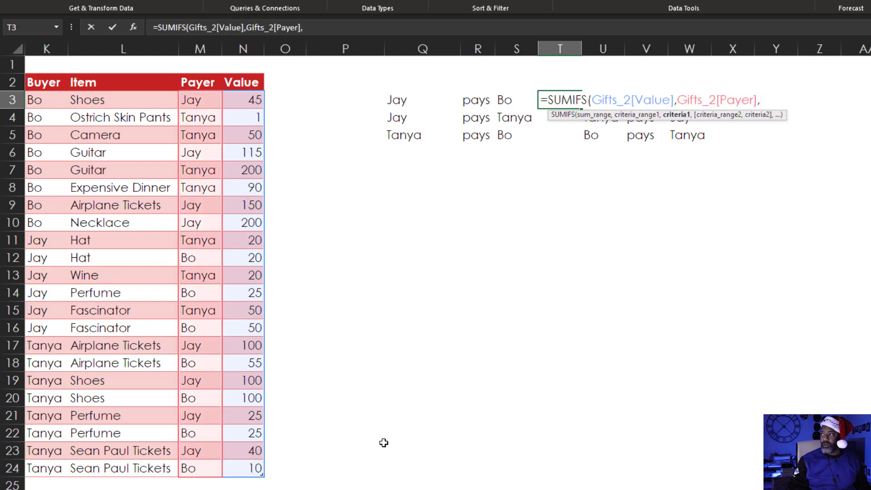
Step: Finish the SUMIFS with criteria Q3 and Gifts_2[Buyer] matching S3, and fill it down to T5
{"action": "left_click", "coordinate": [398, 100]}
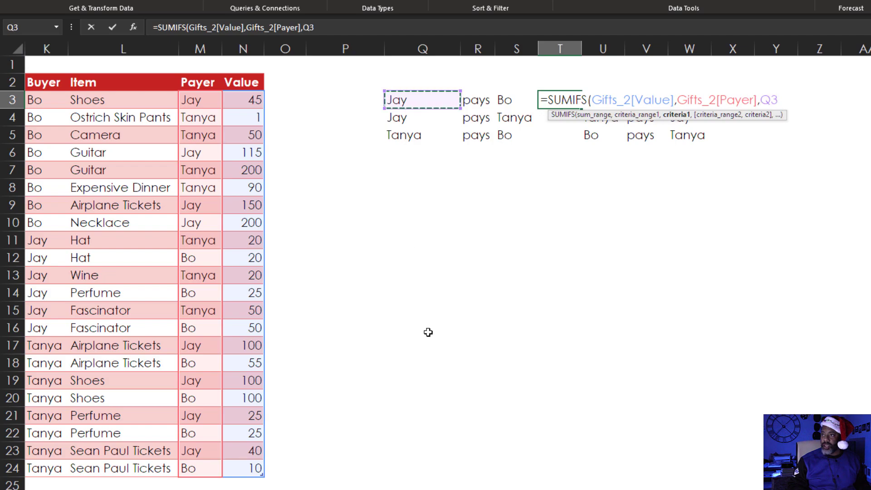
{"action": "type", "text": ","}
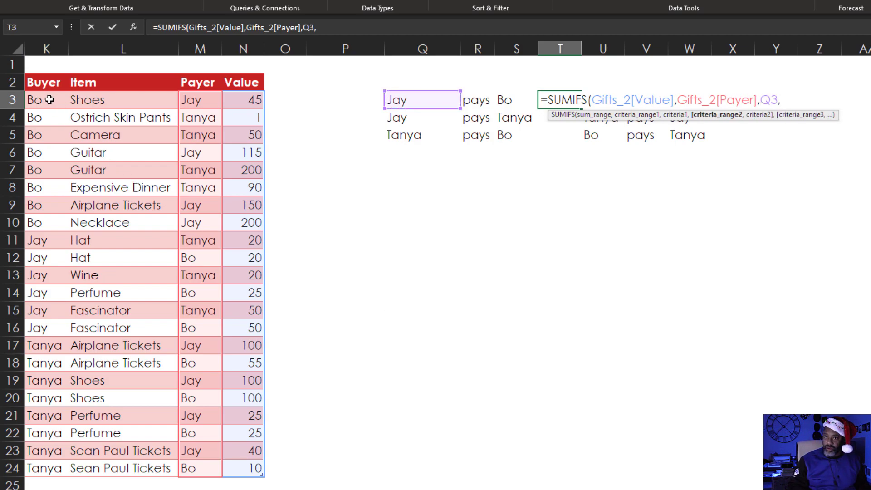
{"action": "left_click_drag", "start_coordinate": [49, 100], "coordinate": [47, 460]}
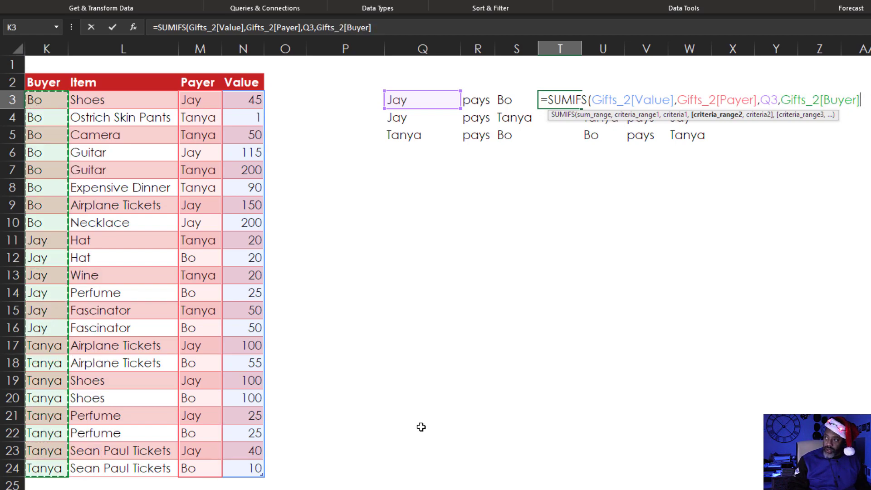
{"action": "type", "text": ","}
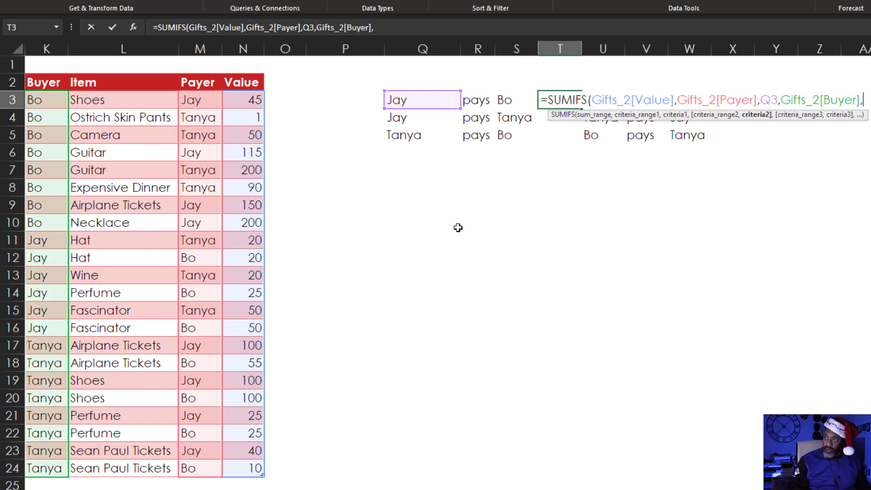
{"action": "left_click", "coordinate": [517, 100]}
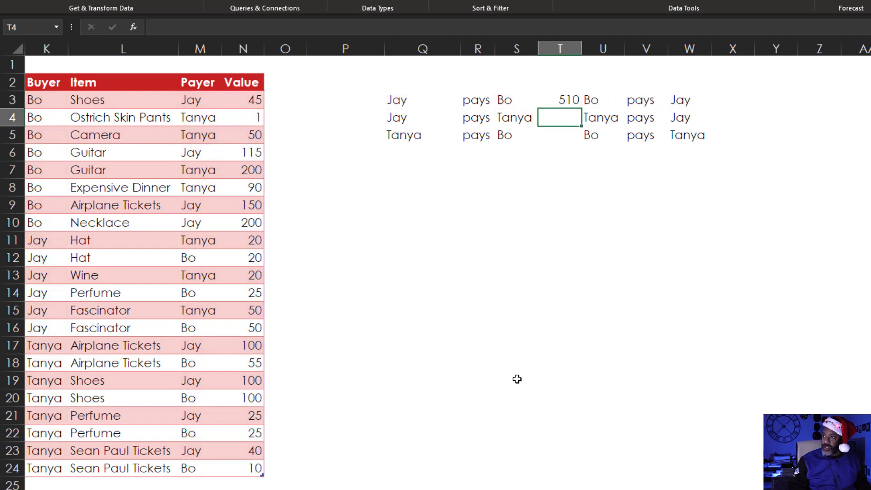
{"action": "left_click", "coordinate": [569, 102]}
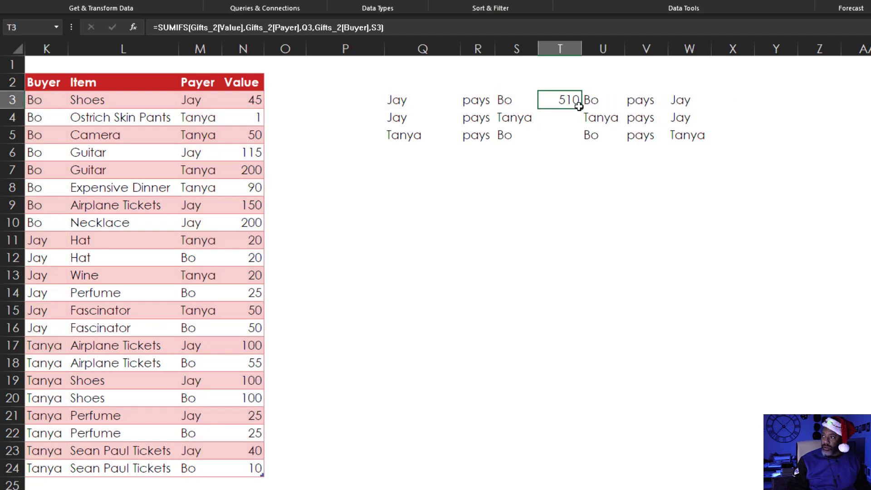
{"action": "double_click", "coordinate": [582, 109]}
{"action": "left_click", "coordinate": [516, 204]}
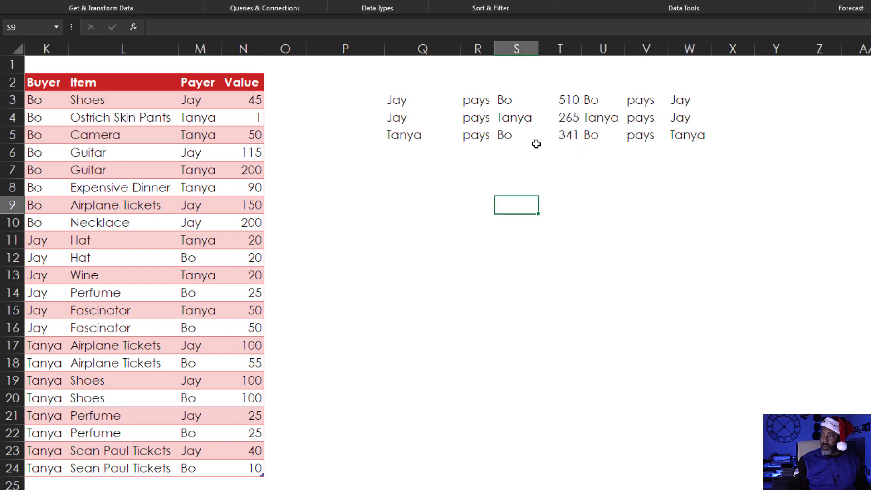
Step: Copy the T3 formula, paste only the formula into X3, and fill down to X5
{"action": "left_click", "coordinate": [562, 100]}
{"action": "right_click", "coordinate": [563, 101]}
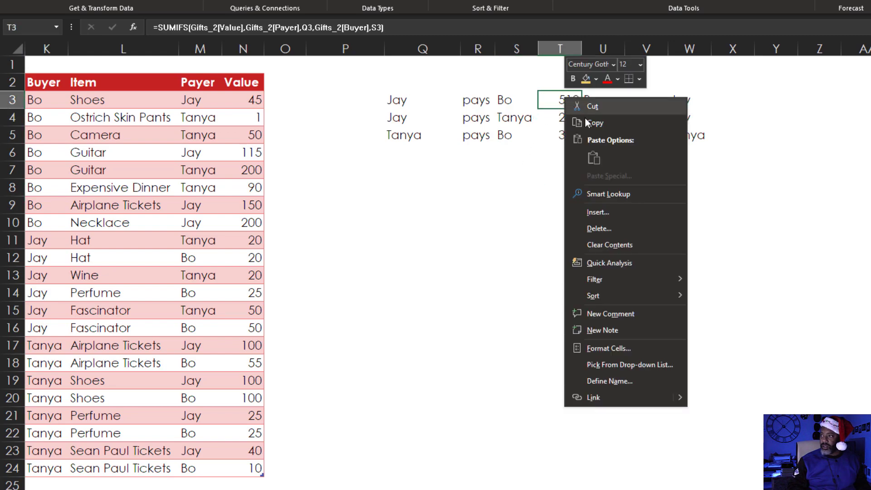
{"action": "left_click", "coordinate": [667, 117]}
{"action": "left_click", "coordinate": [729, 97]}
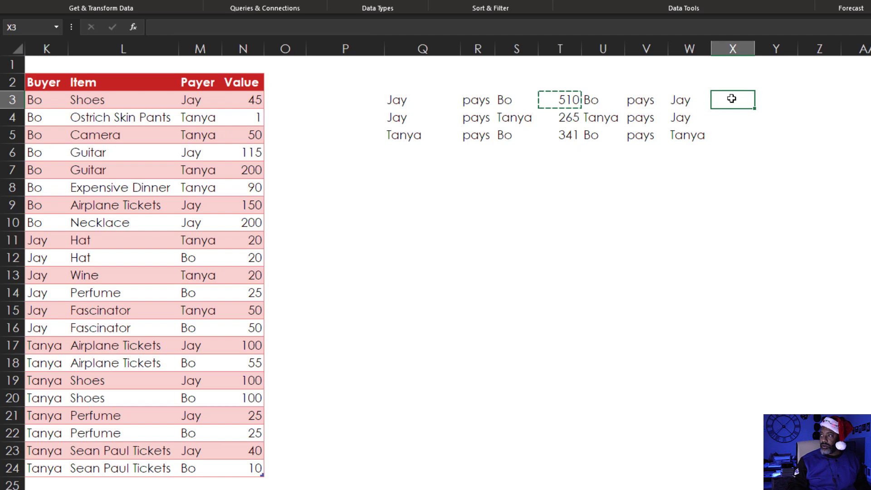
{"action": "right_click", "coordinate": [731, 100]}
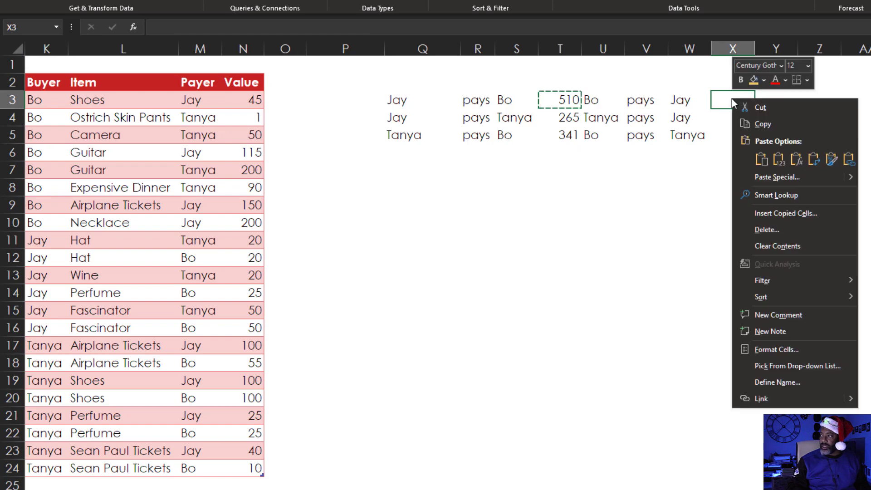
{"action": "left_click", "coordinate": [796, 160]}
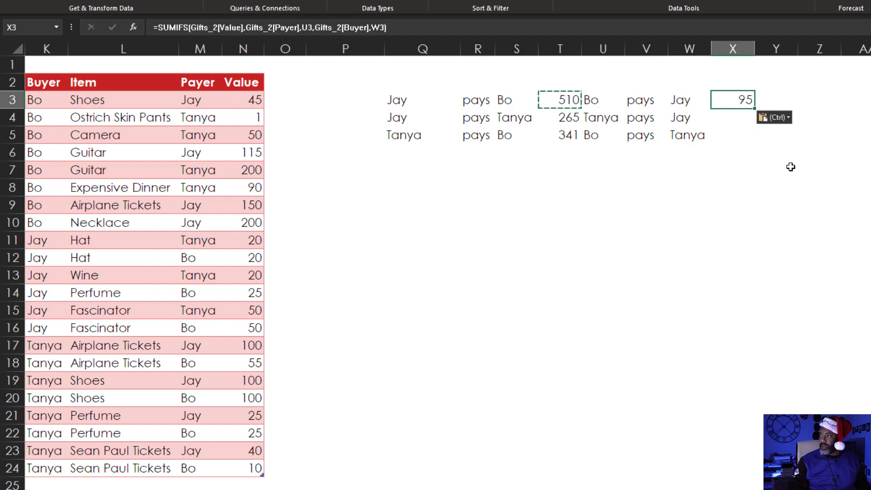
{"action": "double_click", "coordinate": [755, 110]}
{"action": "left_click", "coordinate": [727, 205]}
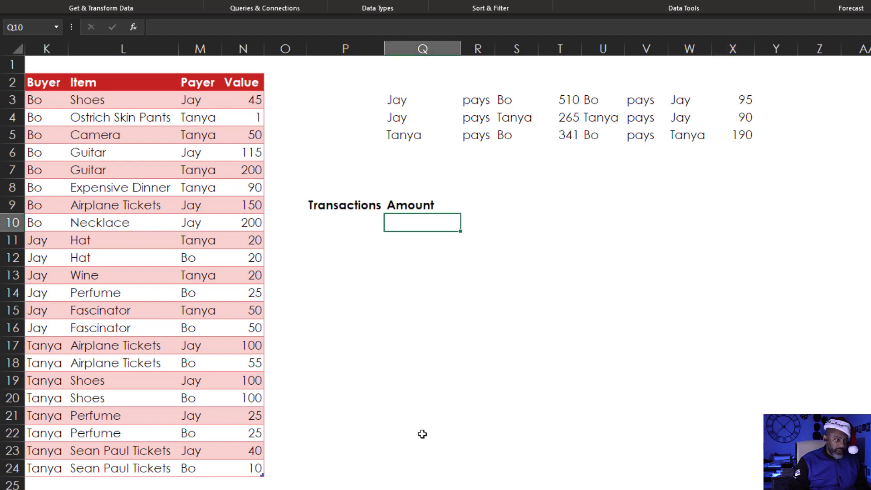
Step: Start an IF formula in Q10 testing T3>X3 with T3-X3 as the true result
{"action": "type", "text": "=if("}
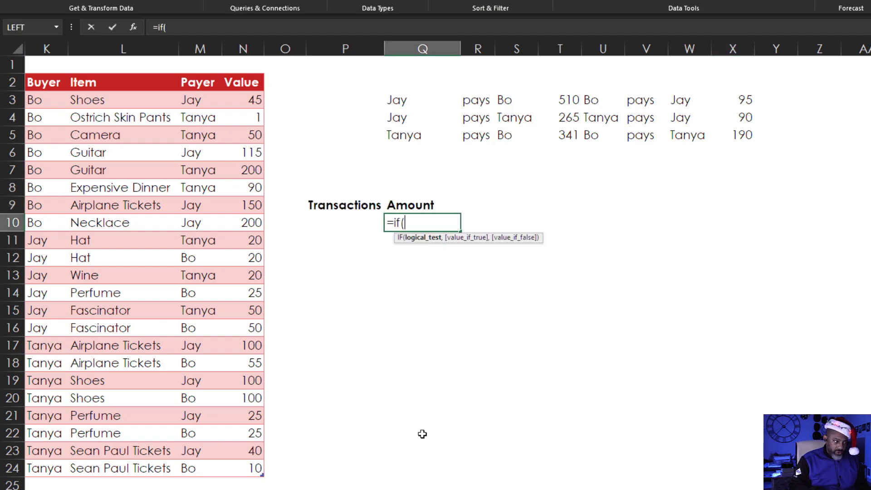
{"action": "left_click", "coordinate": [562, 97]}
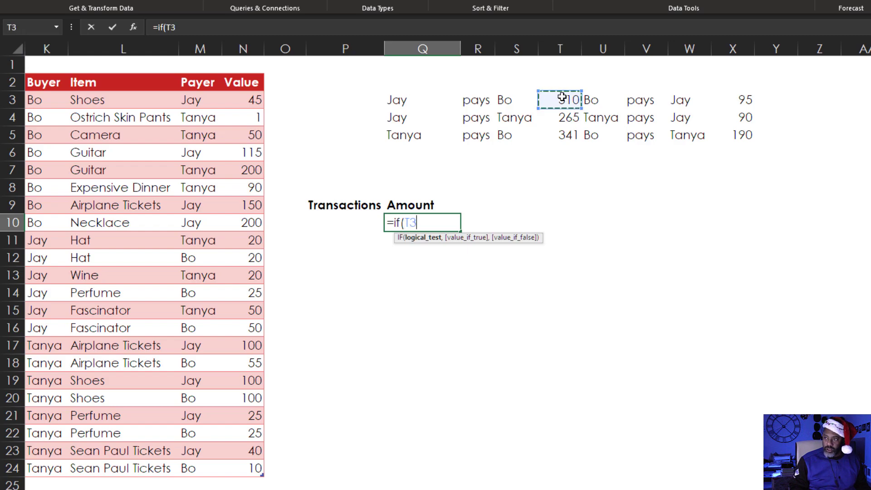
{"action": "type", "text": ">"}
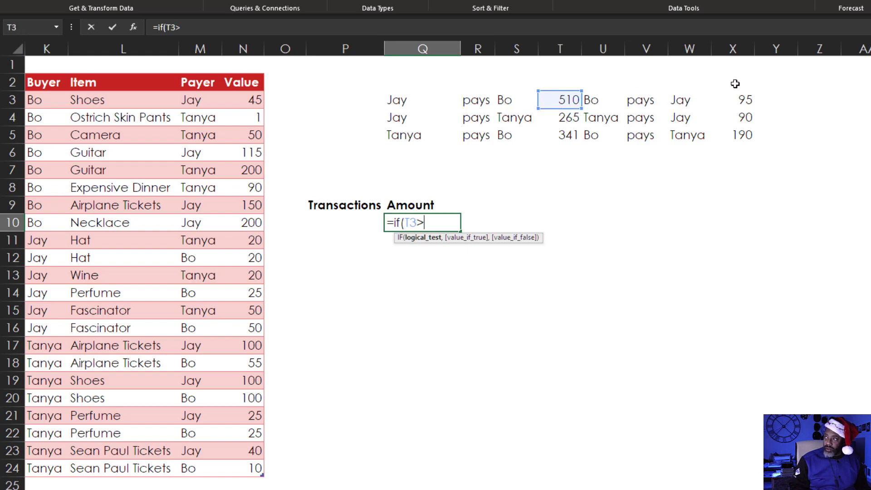
{"action": "left_click", "coordinate": [748, 97]}
{"action": "type", "text": ","}
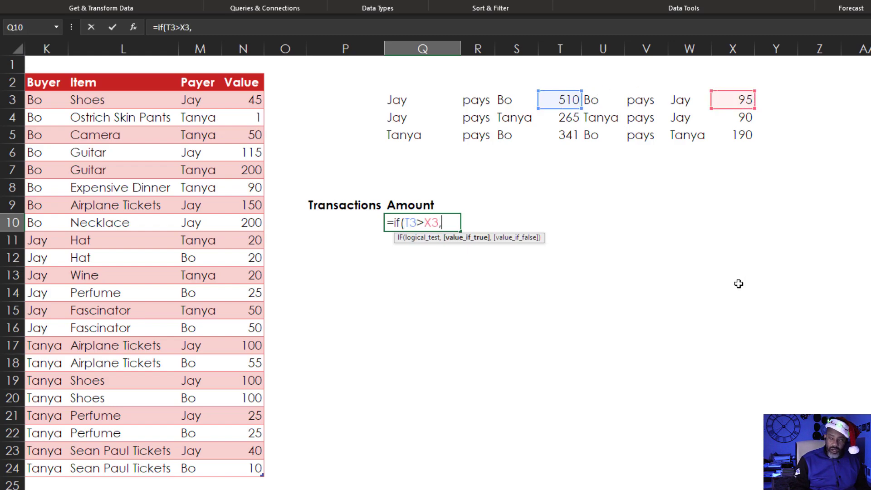
{"action": "left_click", "coordinate": [558, 99]}
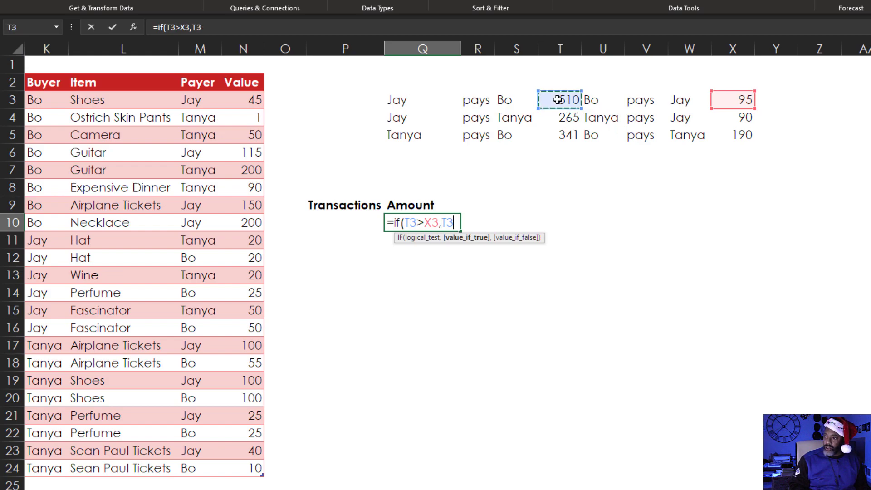
{"action": "type", "text": "-"}
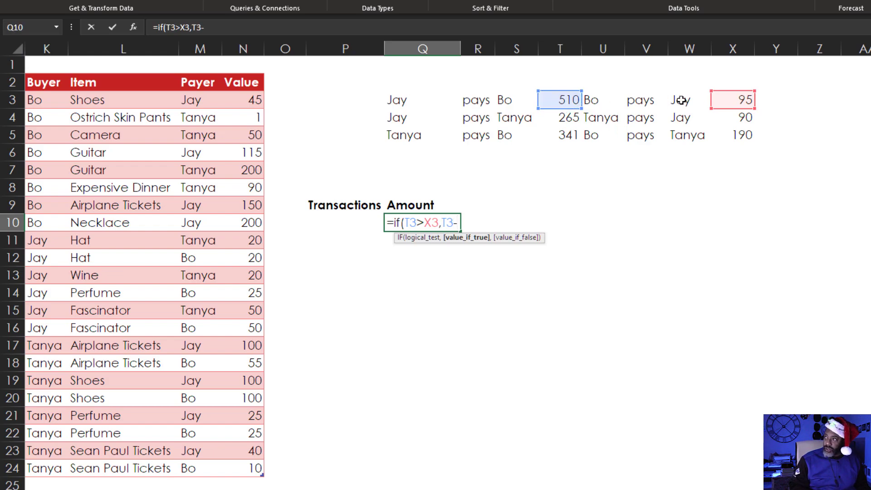
{"action": "left_click", "coordinate": [726, 98]}
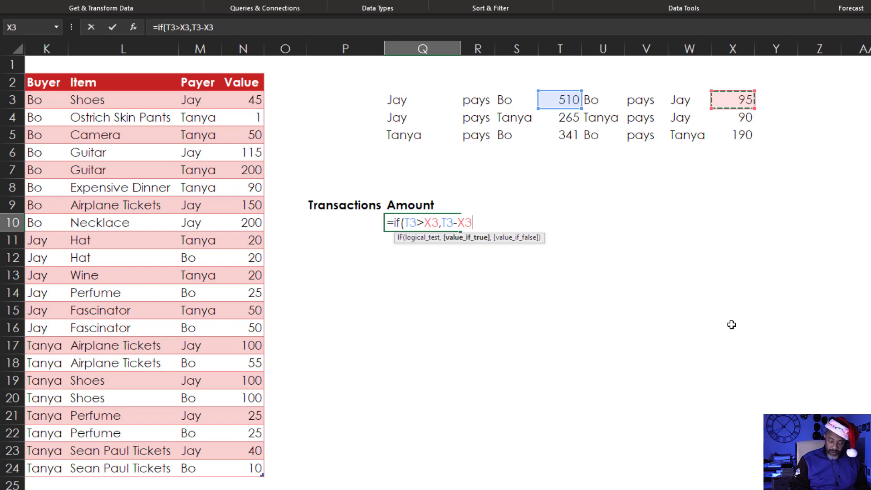
Step: Use X3-T3 as the false result and fill the formula down to Q12 (415, 175, 151)
{"action": "type", "text": ","}
{"action": "left_click", "coordinate": [727, 98]}
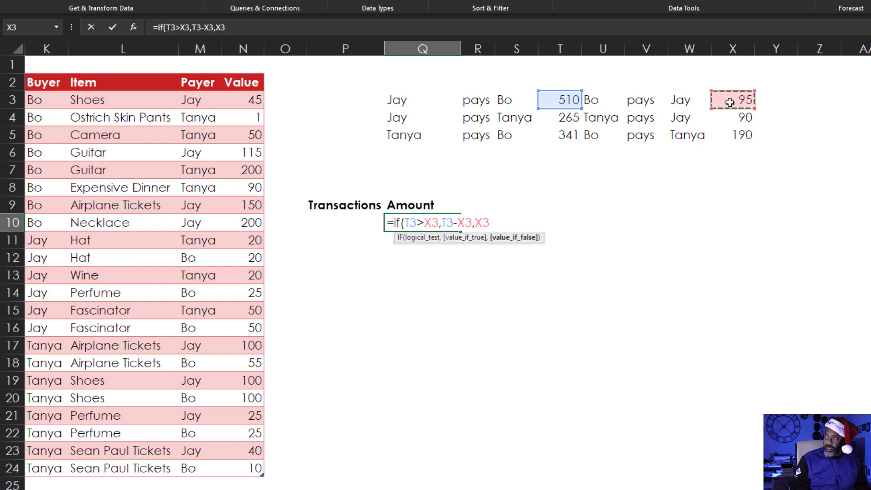
{"action": "type", "text": "-"}
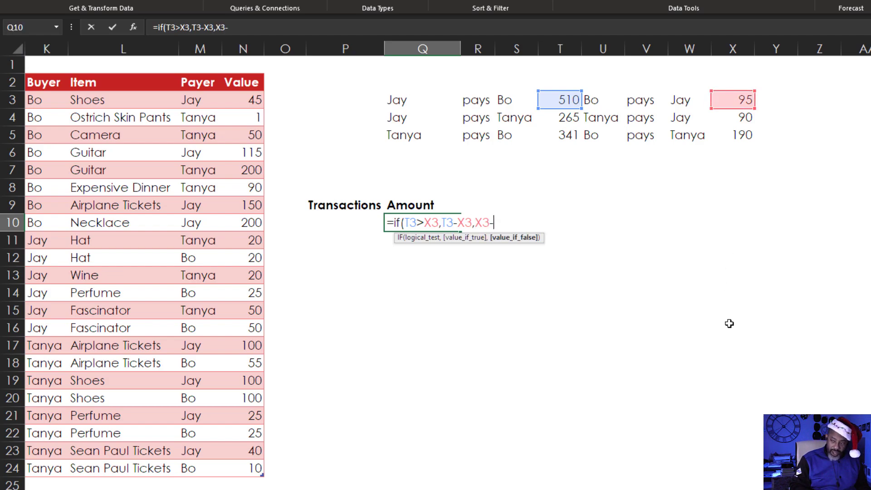
{"action": "left_click", "coordinate": [559, 100]}
{"action": "key", "text": "Return"}
{"action": "key", "text": "Up"}
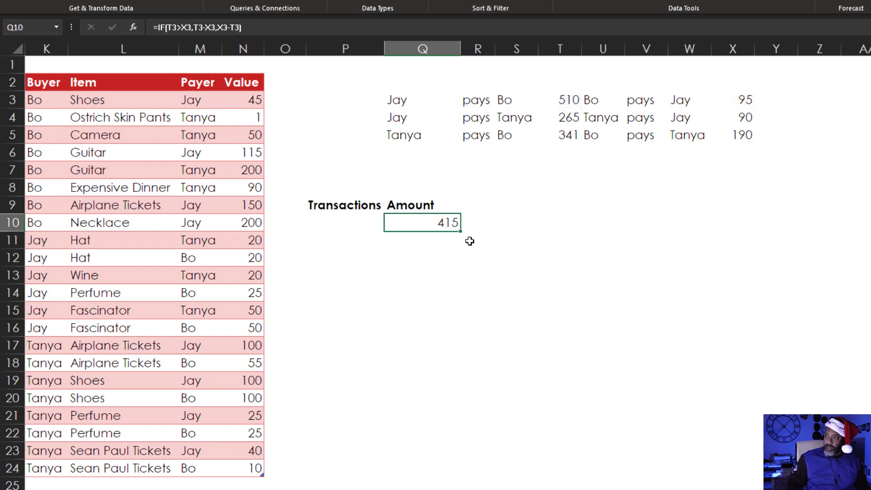
{"action": "left_click_drag", "start_coordinate": [460, 232], "coordinate": [461, 266]}
Step: In P10, begin =IF(T3<X3,U3&" pays "&W3, …) for the case where the reverse total is larger
{"action": "left_click", "coordinate": [364, 215]}
{"action": "type", "text": "="}
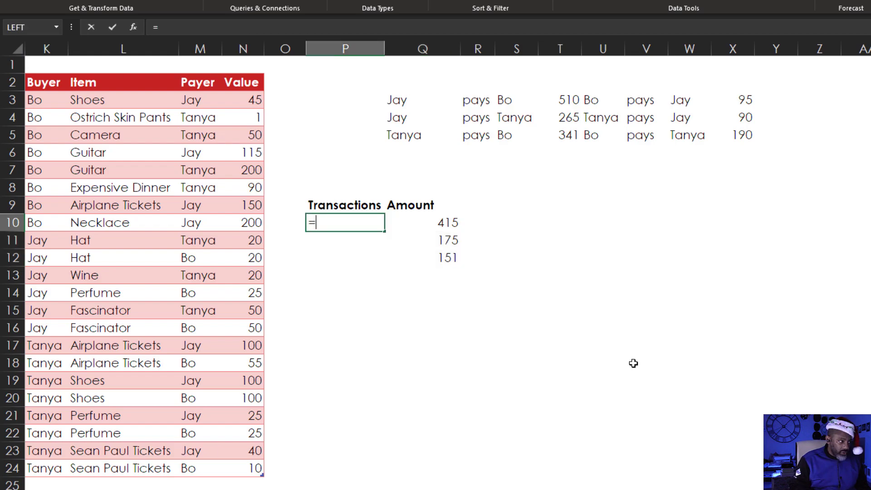
{"action": "type", "text": "if("}
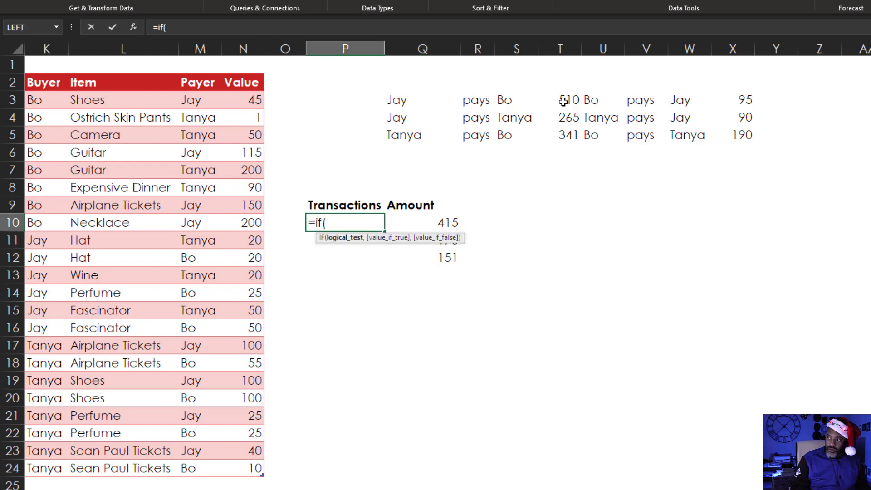
{"action": "left_click", "coordinate": [564, 102]}
{"action": "type", "text": "<"}
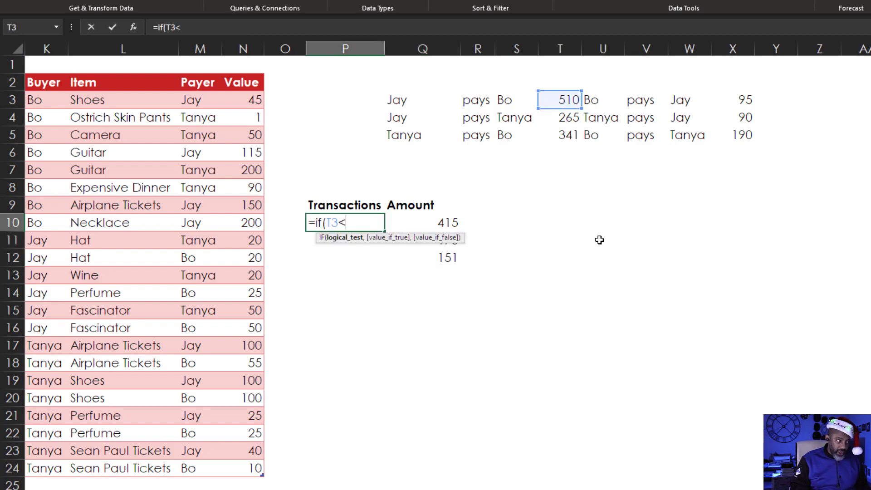
{"action": "left_click", "coordinate": [733, 102]}
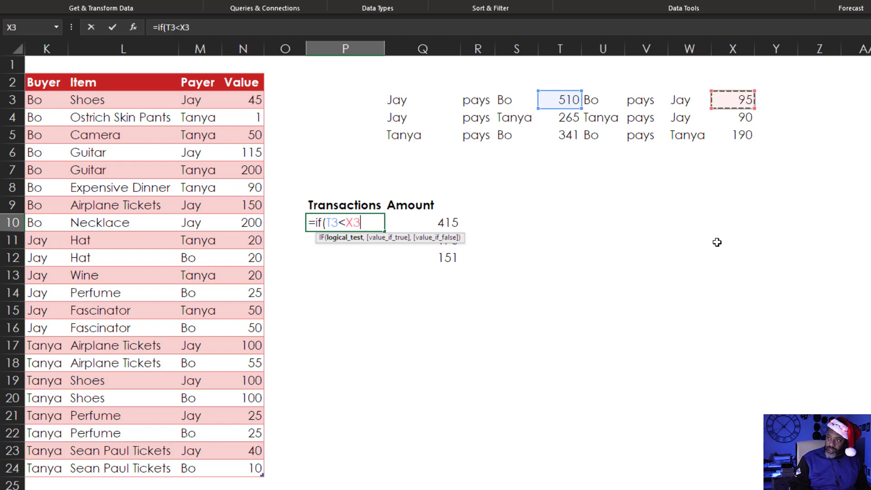
{"action": "type", "text": ","}
{"action": "left_click", "coordinate": [602, 100]}
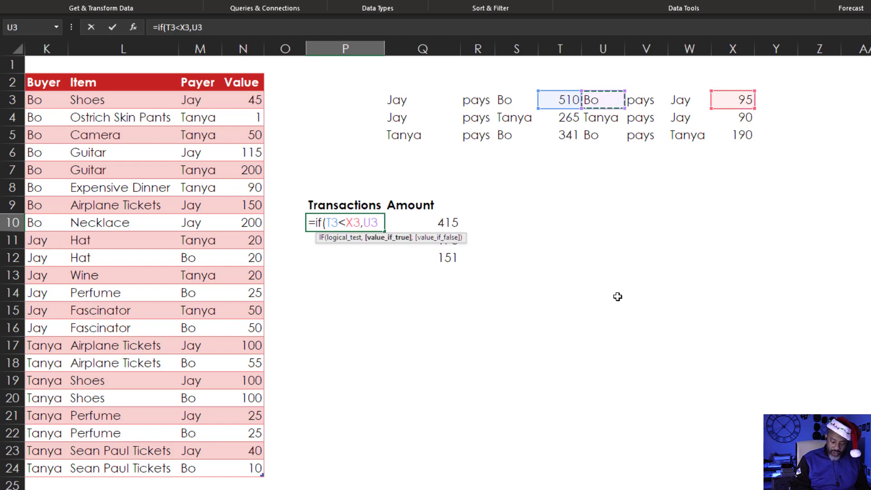
{"action": "type", "text": "&"}
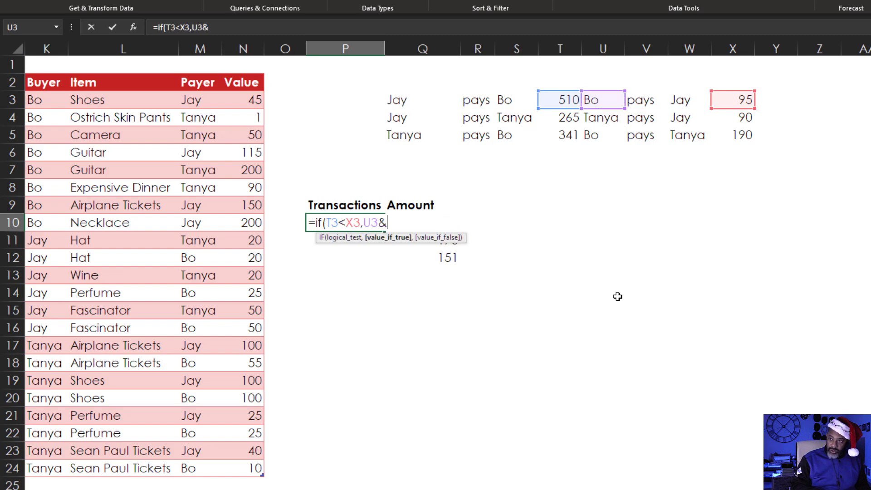
{"action": "type", "text": "\""}
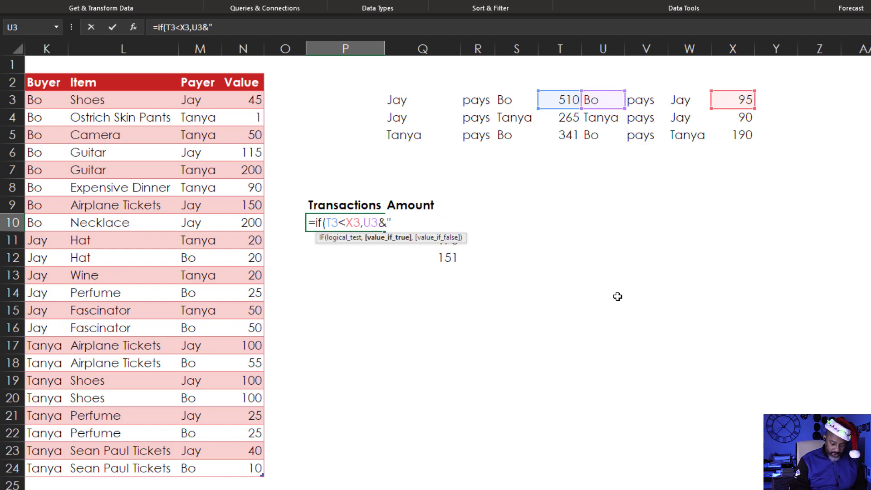
{"action": "type", "text": " pays"}
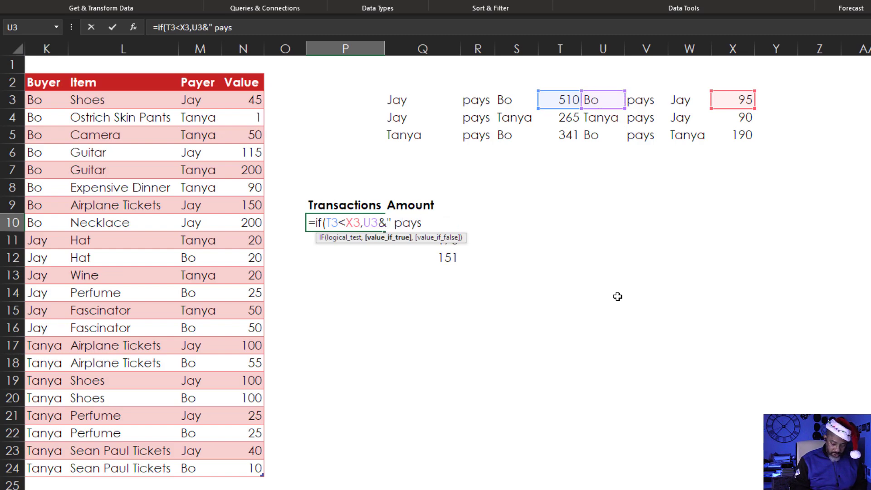
{"action": "type", "text": " \""}
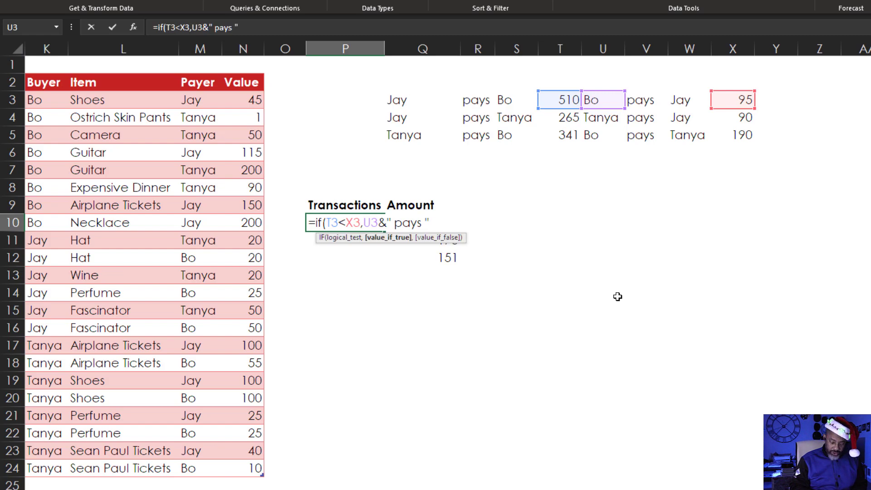
{"action": "type", "text": "&"}
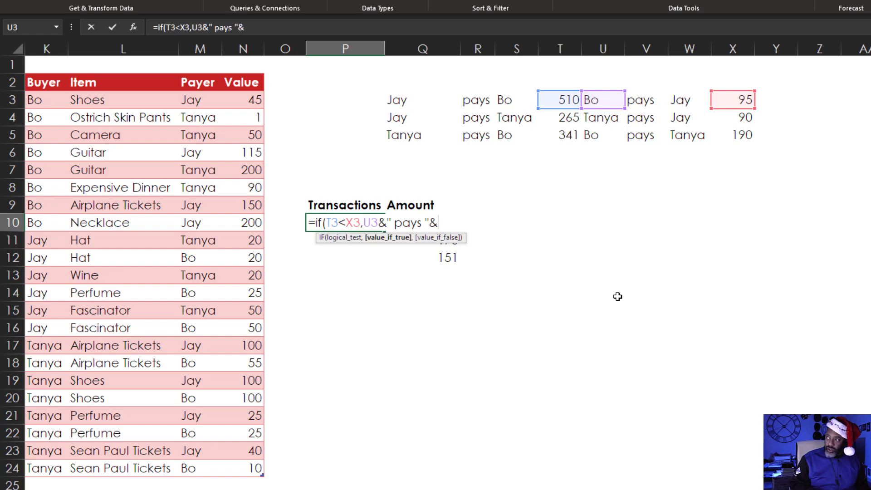
{"action": "left_click", "coordinate": [681, 100]}
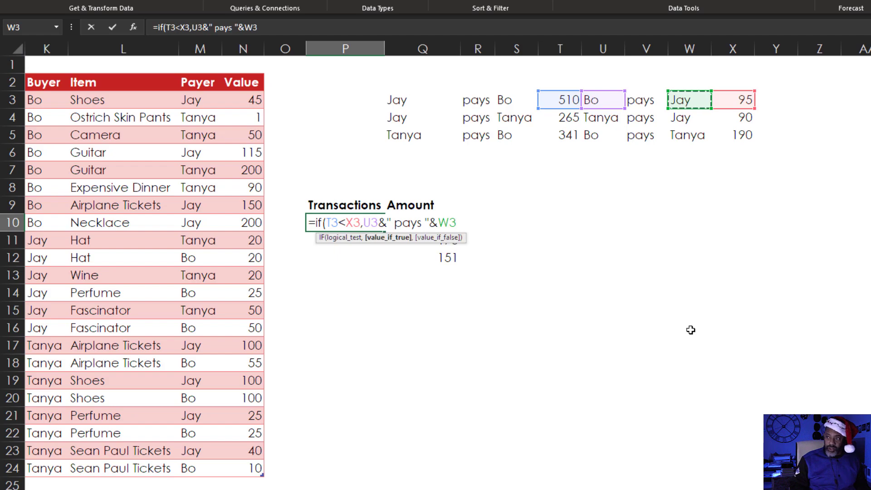
{"action": "type", "text": ","}
Step: Complete the false branch as Q3&" pays "&S3, fill down to P12, and autofit column P
{"action": "left_click", "coordinate": [410, 100]}
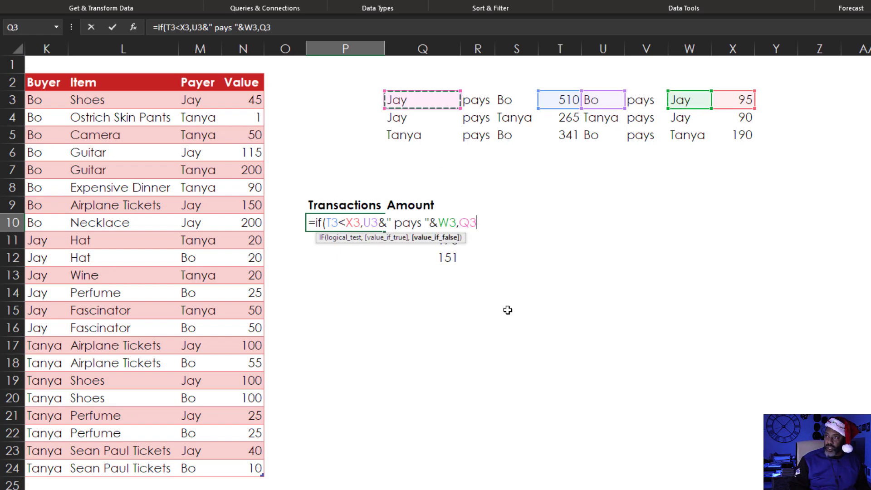
{"action": "type", "text": "&"}
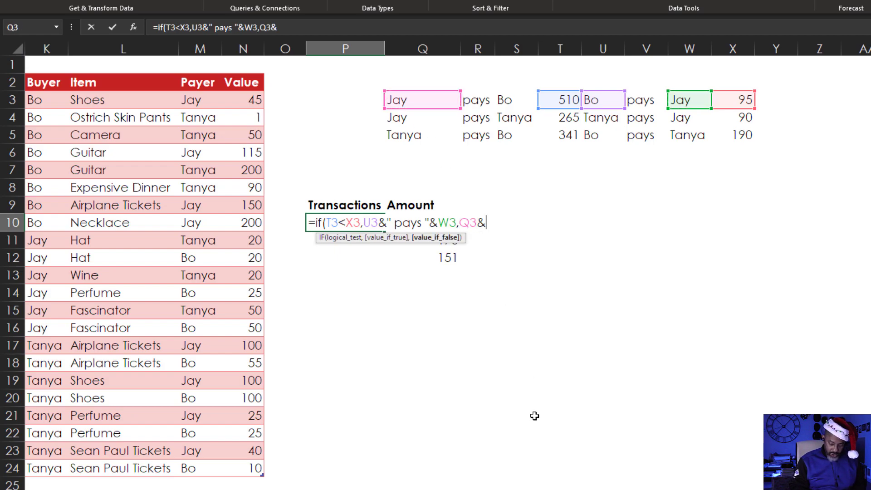
{"action": "type", "text": "\" pays"}
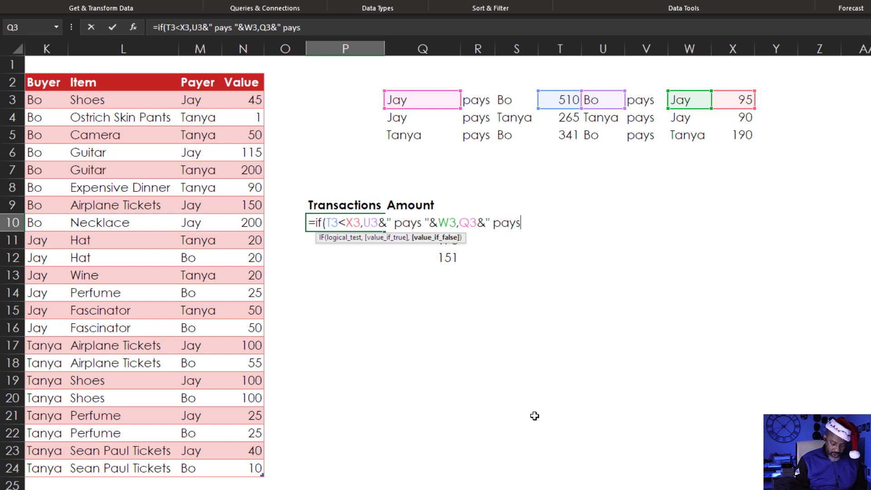
{"action": "type", "text": " \"&"}
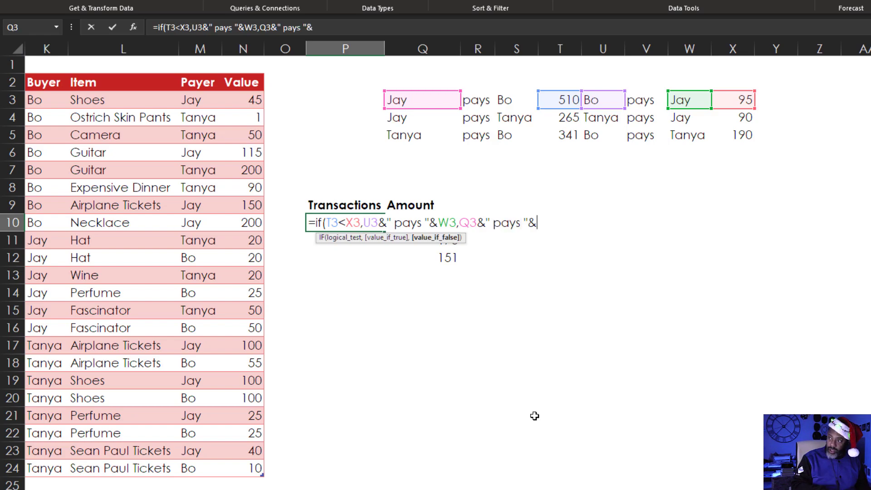
{"action": "left_click", "coordinate": [515, 99]}
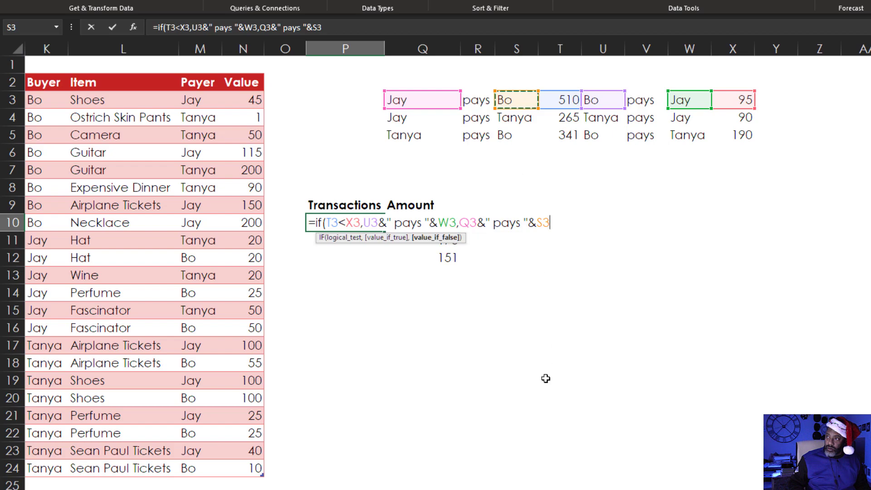
{"action": "key", "text": "Return"}
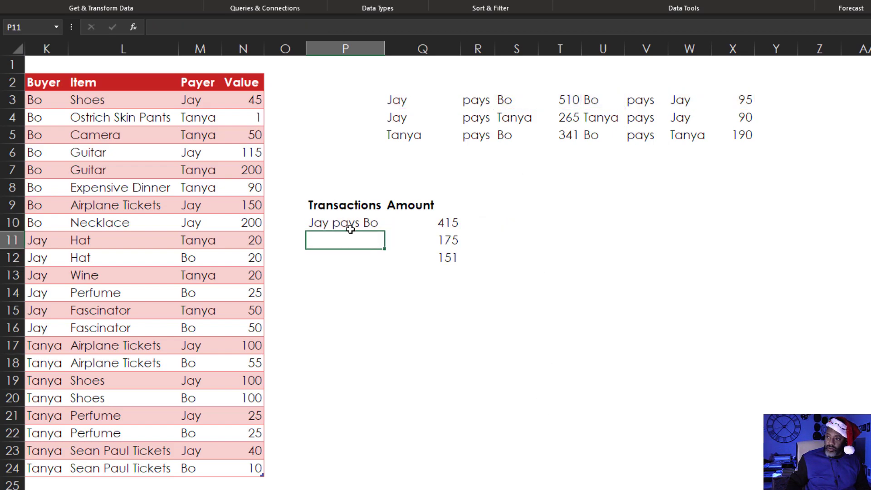
{"action": "left_click", "coordinate": [350, 226]}
{"action": "left_click_drag", "start_coordinate": [384, 232], "coordinate": [389, 267]}
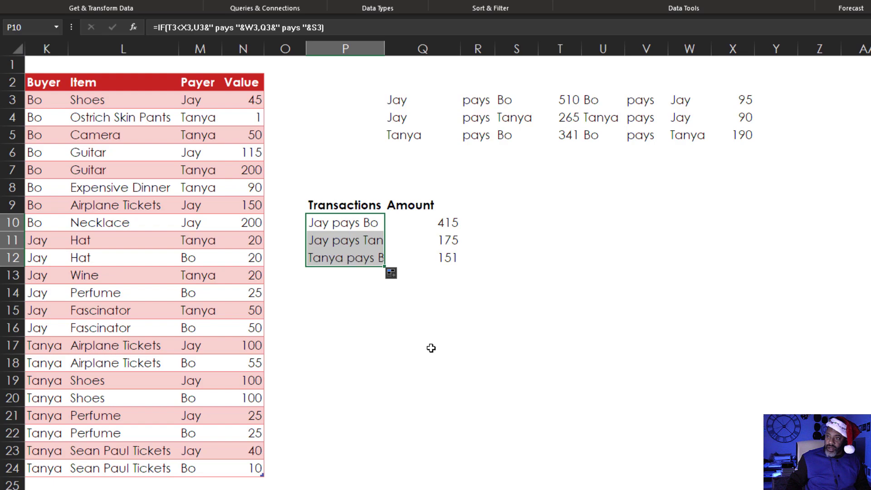
{"action": "double_click", "coordinate": [385, 49]}
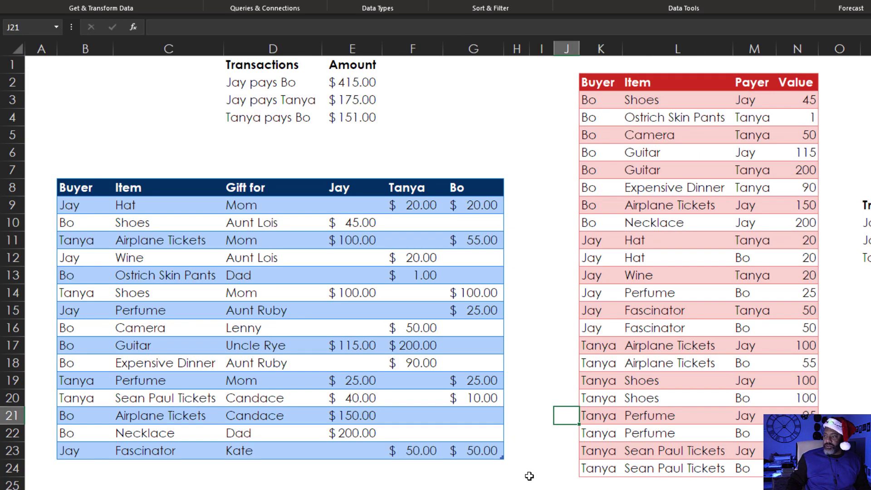
Step: Move the Bike, Laptop, Earrings and Tent rows from B32:G35 up to start at B24
{"action": "scroll", "coordinate": [529, 476], "scroll_direction": "down", "scroll_amount": 6}
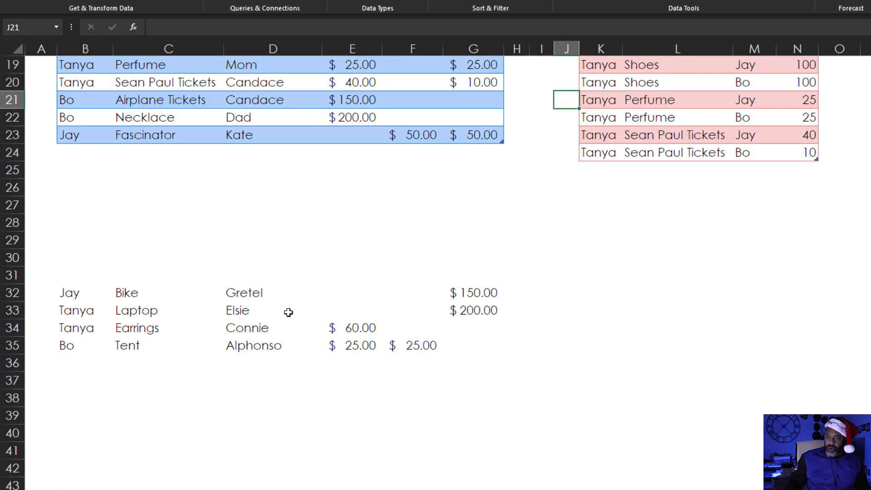
{"action": "left_click_drag", "start_coordinate": [73, 290], "coordinate": [453, 344]}
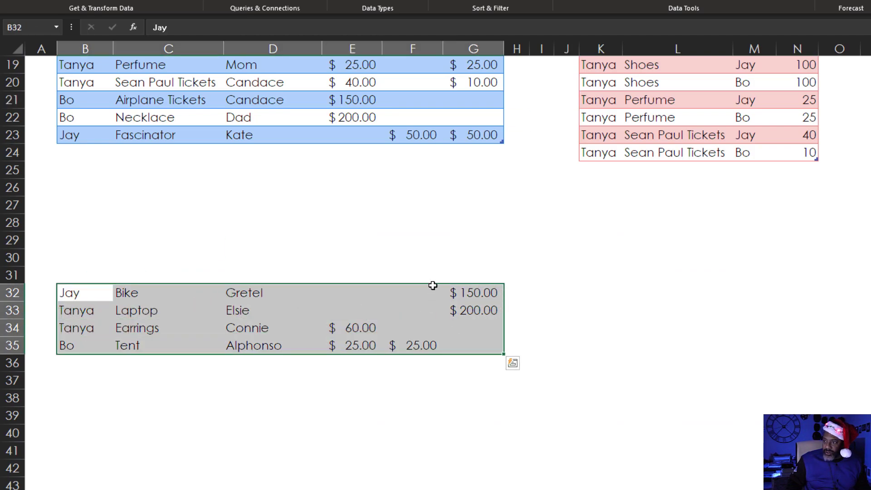
{"action": "left_click_drag", "start_coordinate": [433, 285], "coordinate": [420, 149]}
{"action": "scroll", "coordinate": [574, 284], "scroll_direction": "up", "scroll_amount": 6}
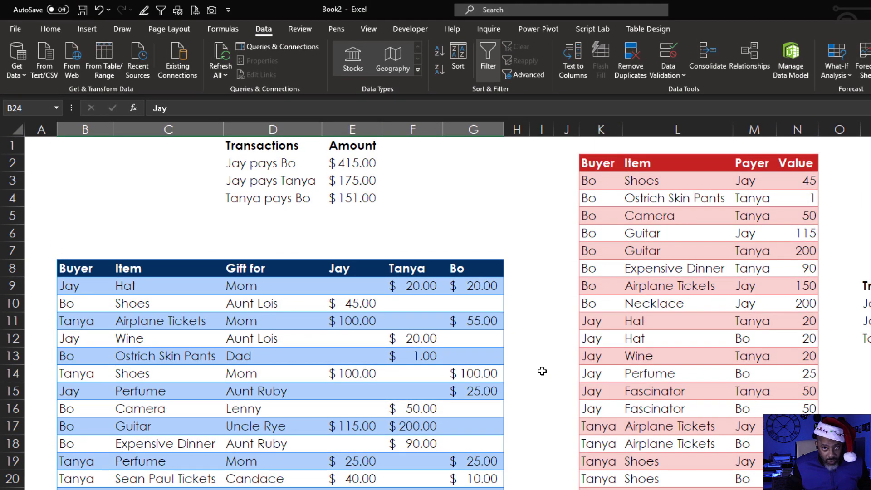